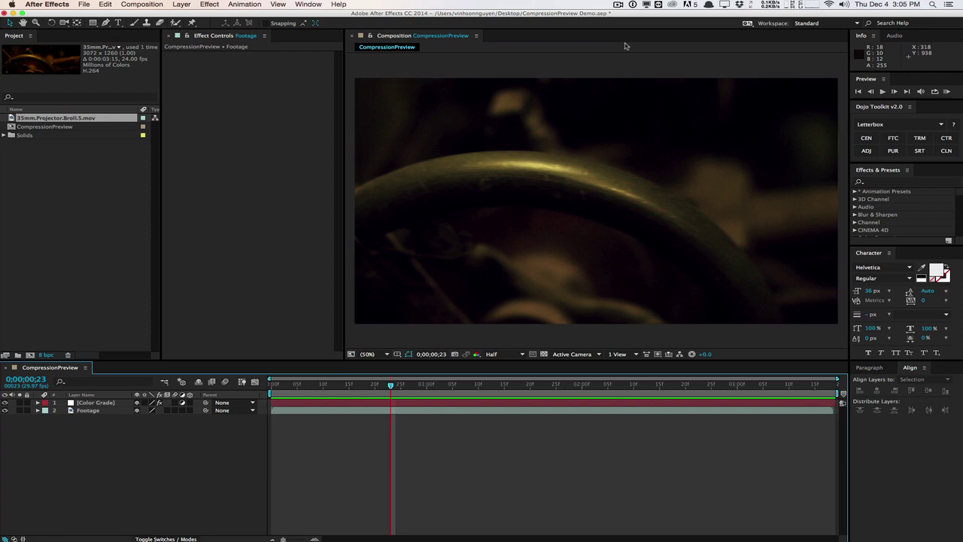
# - Preview the composition, then add a new adjustment layer named CompressionPreview
pyautogui.click(624, 46)
pyautogui.press('space')
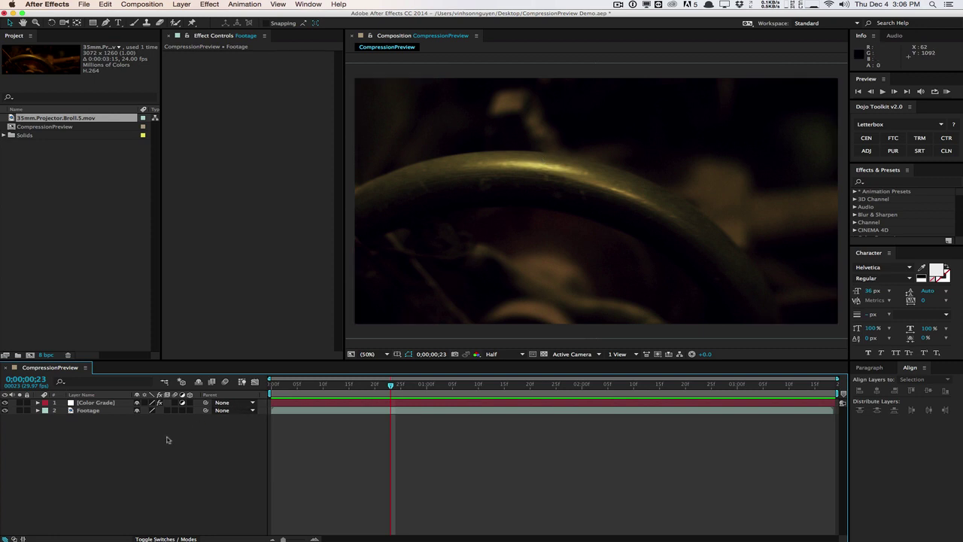
pyautogui.click(176, 3)
pyautogui.moveTo(184, 19)
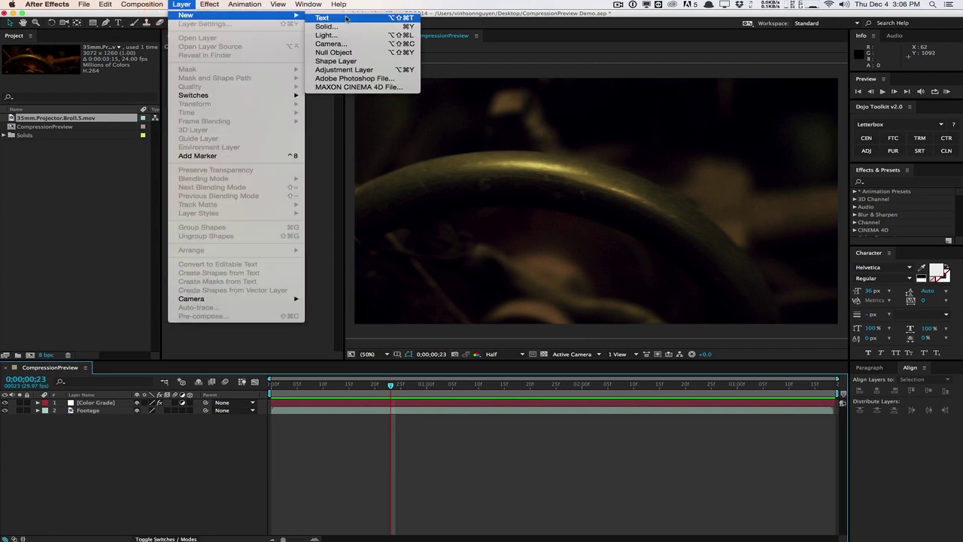
pyautogui.click(348, 69)
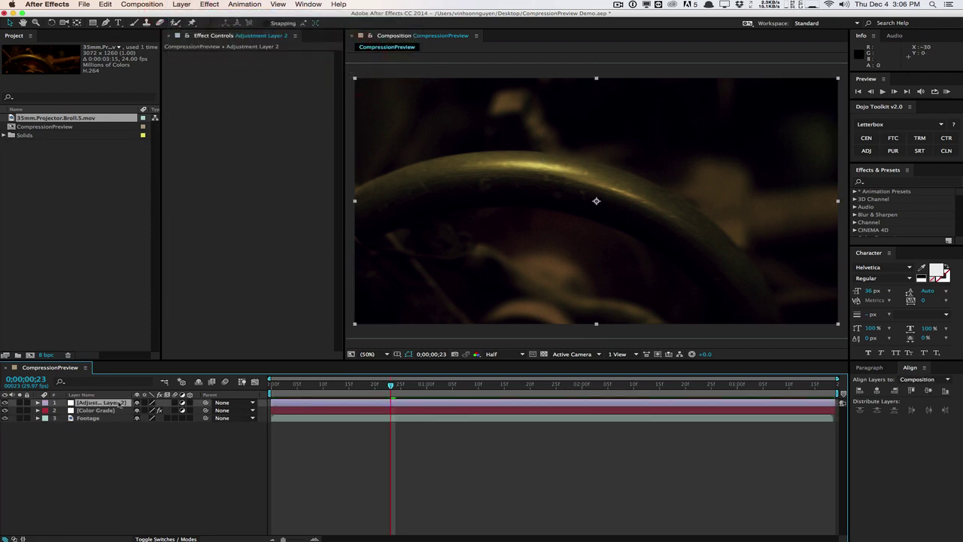
pyautogui.click(112, 403)
pyautogui.press('Return')
pyautogui.write('Compre')
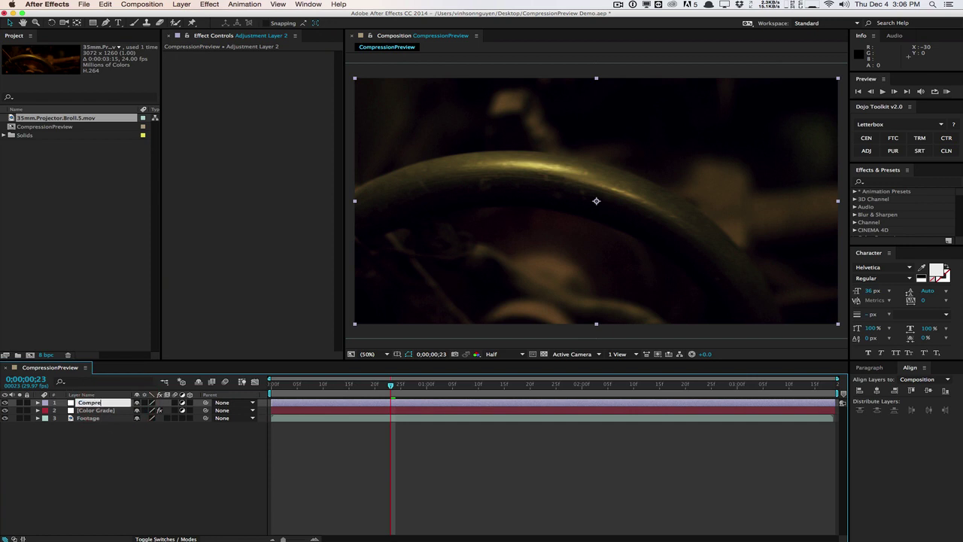
pyautogui.write('ssionPreview')
pyautogui.press('Return')
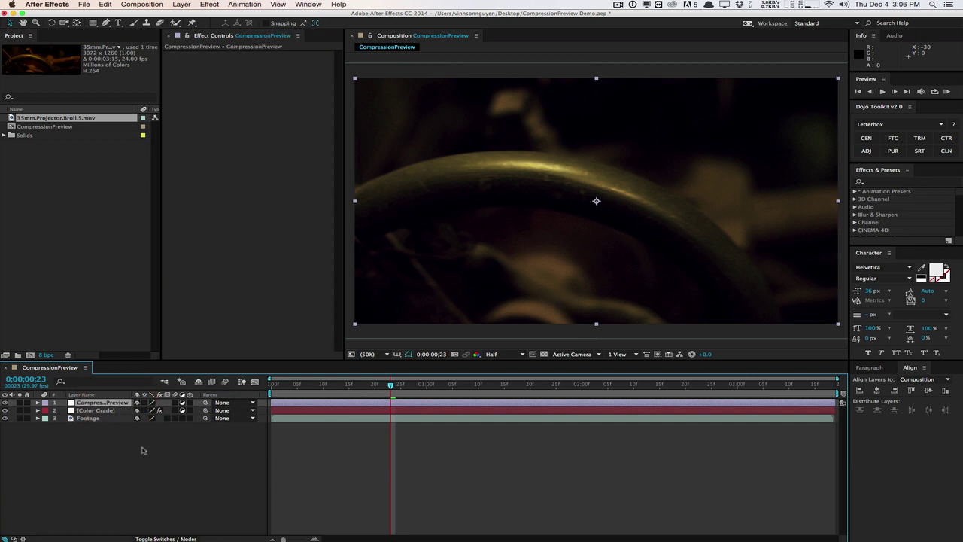
# - Apply the Compression Preview effect to the CompressionPreview layer
pyautogui.click(210, 5)
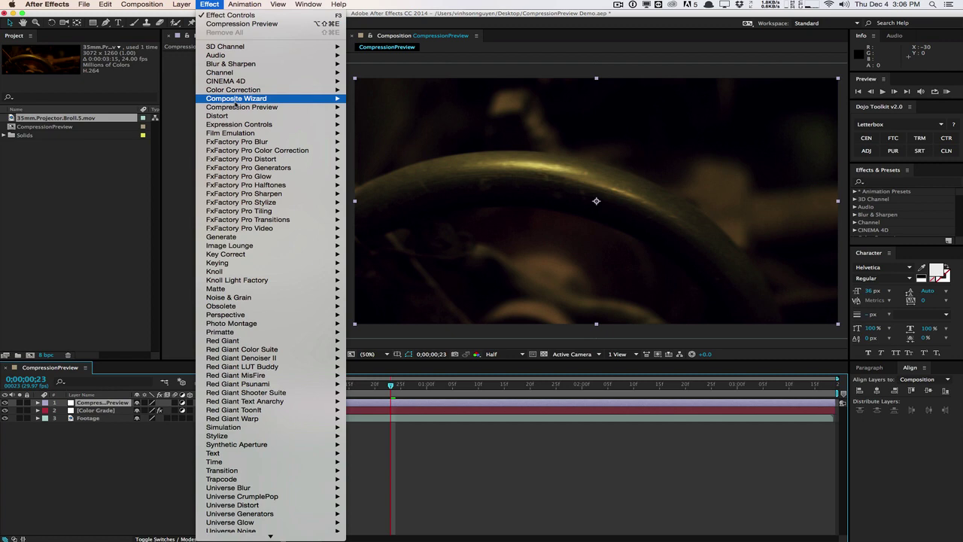
pyautogui.moveTo(237, 111)
pyautogui.click(366, 108)
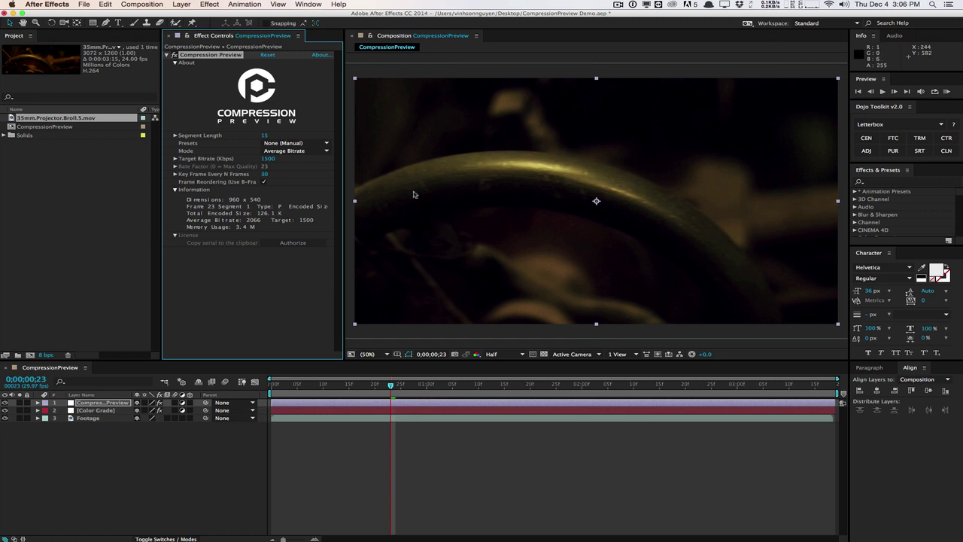
# - Enlarge the Composition viewer slightly and set its magnification to 100%
pyautogui.moveTo(399, 358); pyautogui.dragTo(398, 366)
pyautogui.click(380, 361)
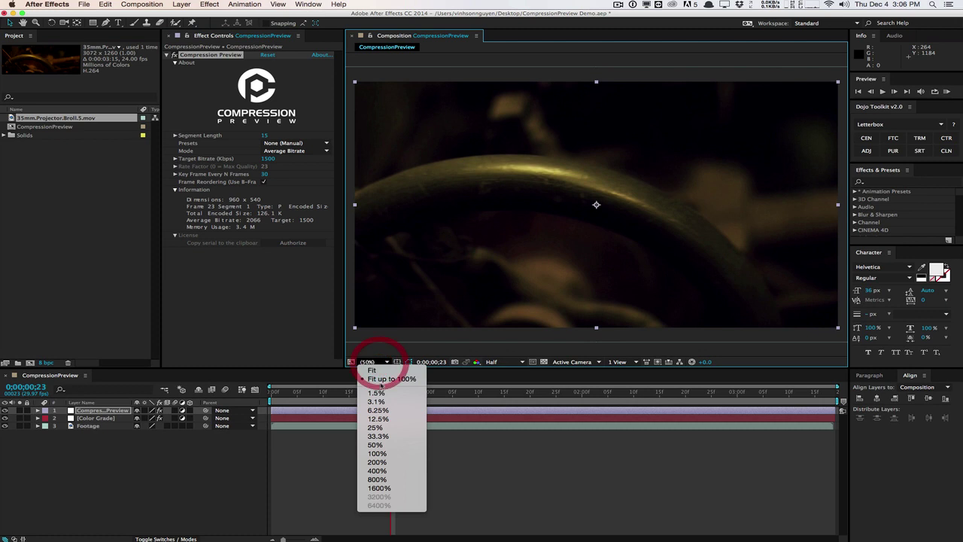
pyautogui.click(376, 452)
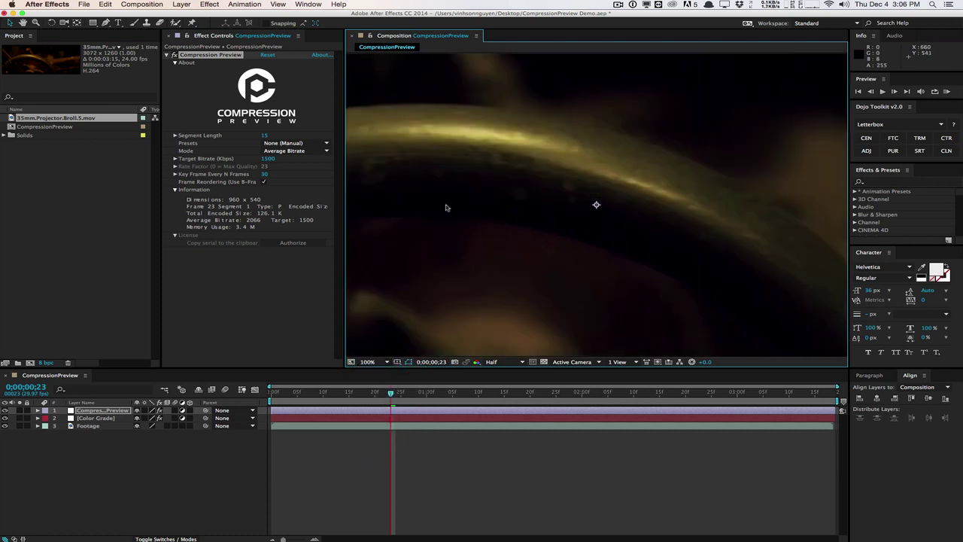
# - Pan the footage with the Hand tool onto a dark region
pyautogui.press('h')
pyautogui.moveTo(480, 226); pyautogui.dragTo(371, 215)
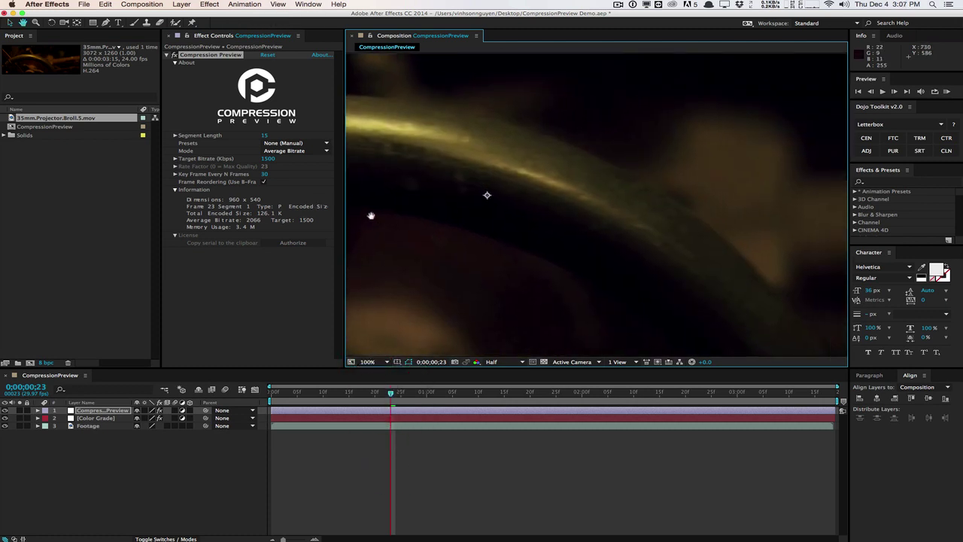
pyautogui.moveTo(548, 211); pyautogui.dragTo(473, 204)
pyautogui.moveTo(582, 204); pyautogui.dragTo(634, 206)
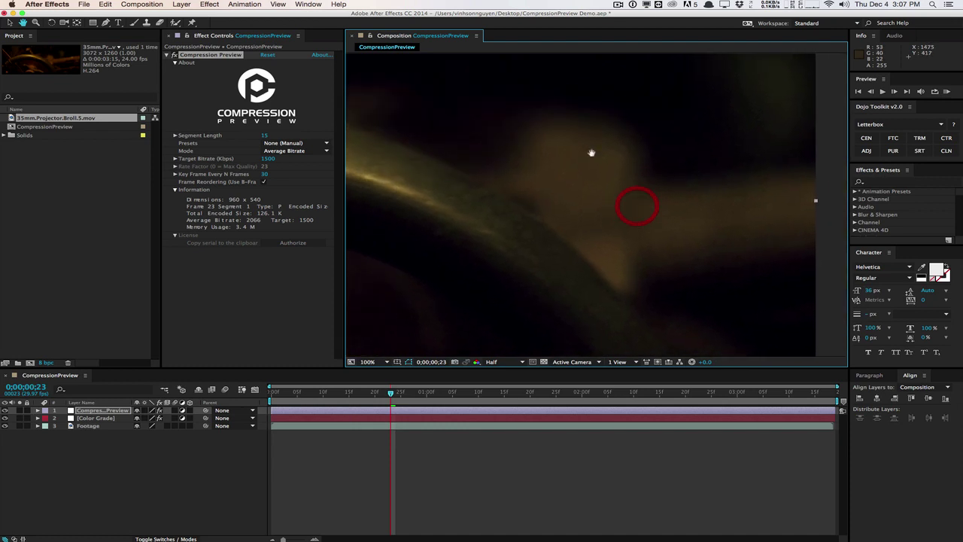
pyautogui.moveTo(547, 122)
pyautogui.mouseDown()
pyautogui.moveTo(572, 166)
pyautogui.moveTo(561, 187)
pyautogui.mouseUp()
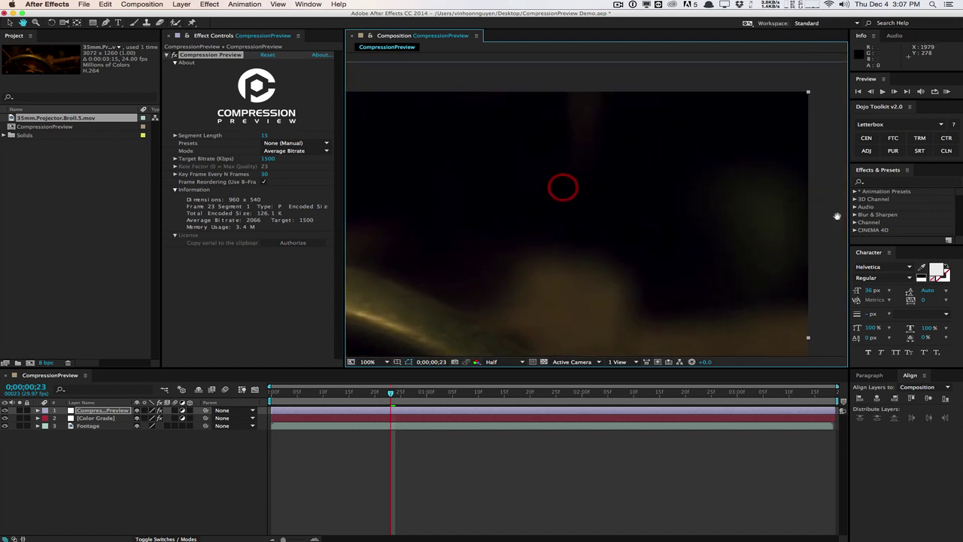
pyautogui.moveTo(679, 253); pyautogui.dragTo(681, 198)
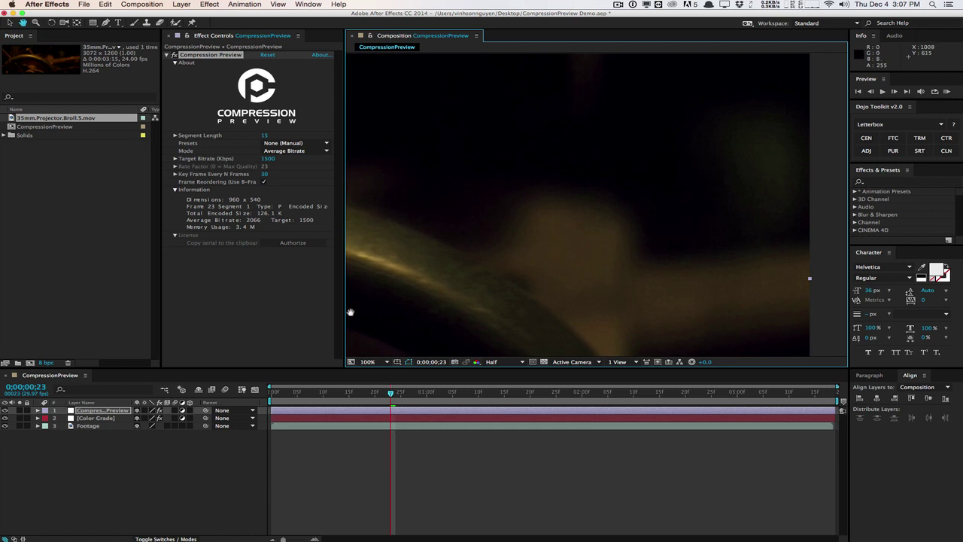
pyautogui.moveTo(433, 249); pyautogui.dragTo(455, 262)
pyautogui.moveTo(514, 218); pyautogui.dragTo(471, 222)
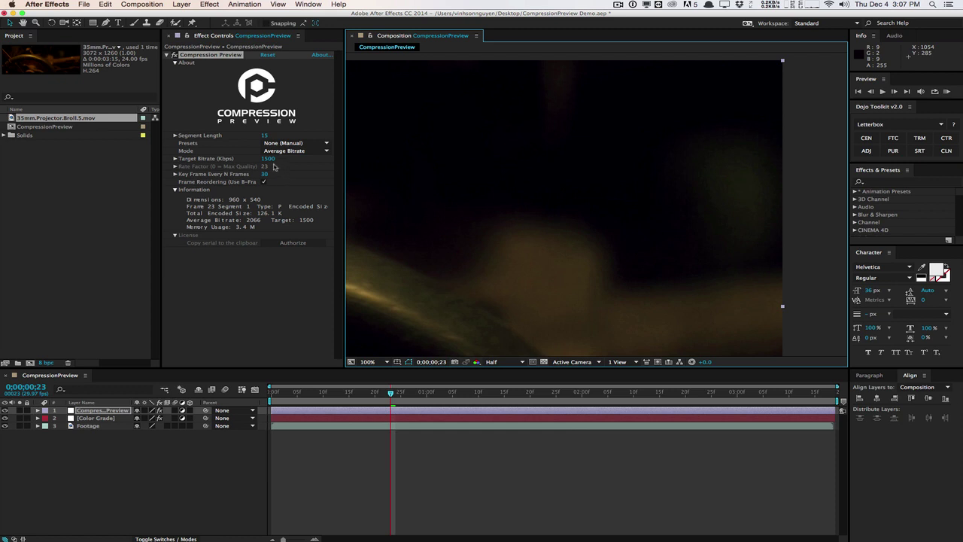
# - Lower the Compression Preview target bitrate to 800, then to 600 Kbps
pyautogui.click(267, 159)
pyautogui.write('800')
pyautogui.press('Return')
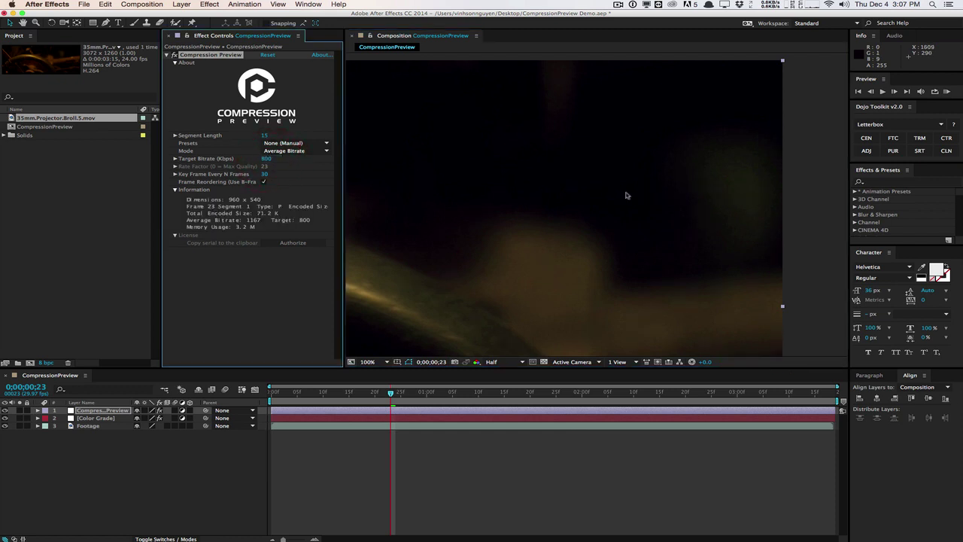
pyautogui.moveTo(519, 296)
pyautogui.mouseDown()
pyautogui.moveTo(625, 181)
pyautogui.moveTo(640, 241)
pyautogui.moveTo(554, 223)
pyautogui.moveTo(599, 196)
pyautogui.moveTo(566, 248)
pyautogui.moveTo(549, 218)
pyautogui.moveTo(534, 219)
pyautogui.moveTo(509, 196)
pyautogui.moveTo(652, 241)
pyautogui.moveTo(780, 172)
pyautogui.moveTo(297, 163)
pyautogui.mouseUp()
pyautogui.click(271, 159)
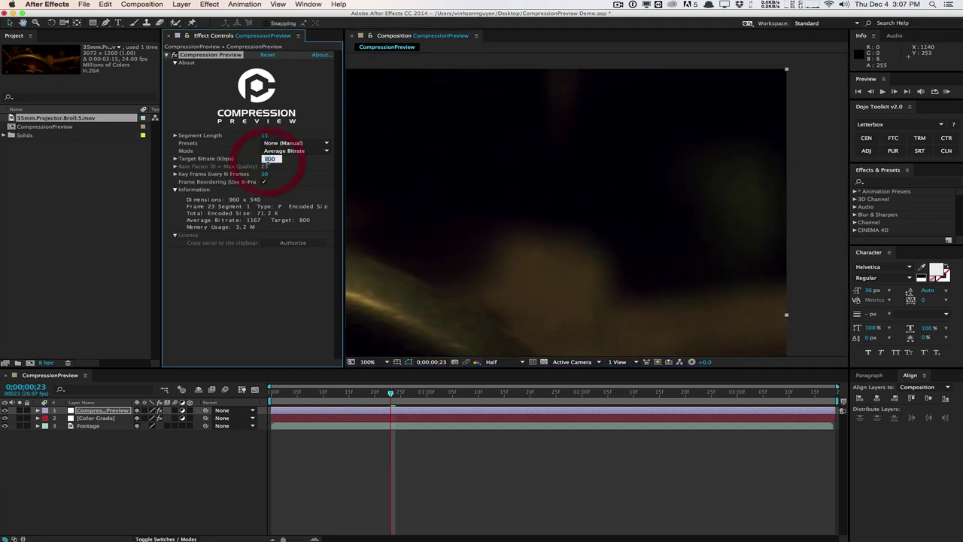
pyautogui.write('600')
pyautogui.press('Return')
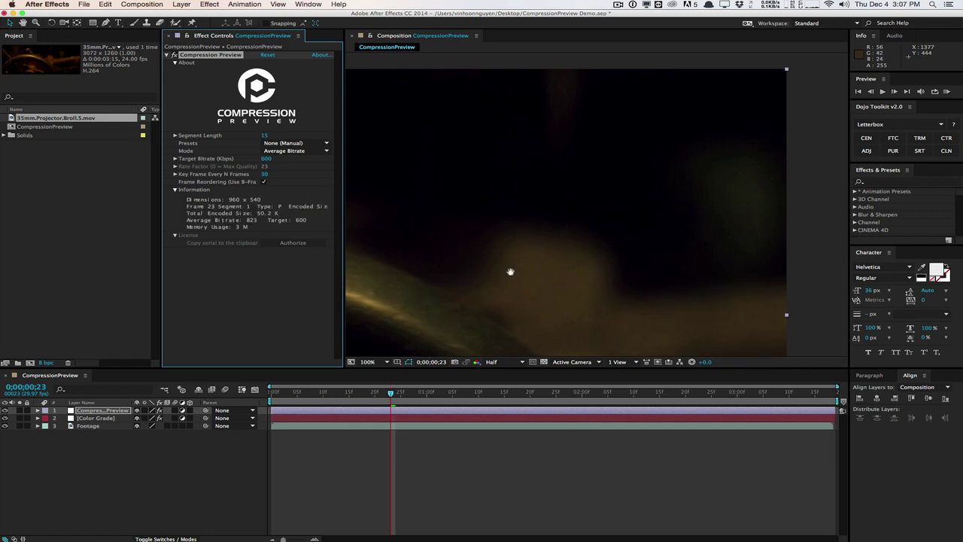
# - Pan the view and fit the whole frame in the viewer at 50%
pyautogui.press('h')
pyautogui.moveTo(509, 271); pyautogui.dragTo(604, 204)
pyautogui.click(367, 362)
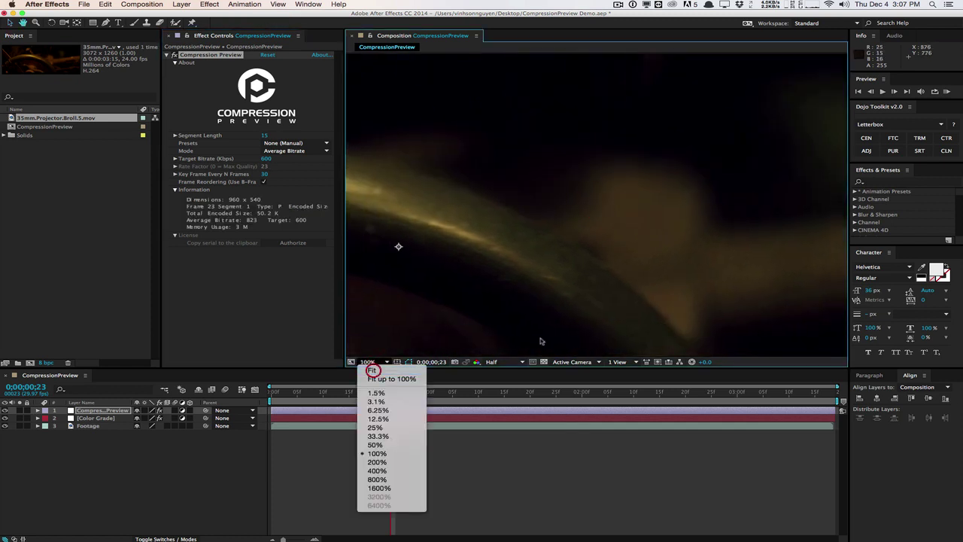
pyautogui.click(371, 369)
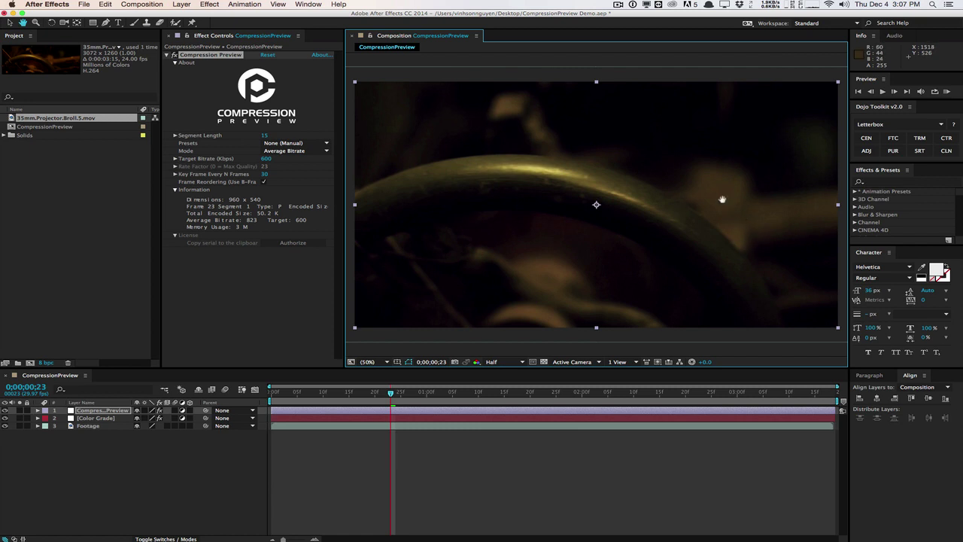
# - Return to the Selection tool and step Target Bitrate through 2000, 5000 and 10000 Kbps
pyautogui.press('v')
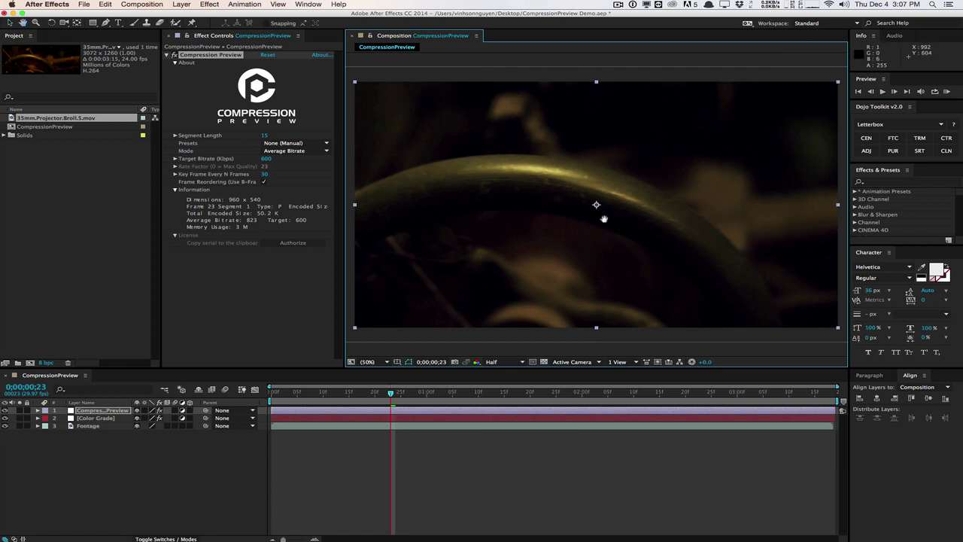
pyautogui.click(267, 159)
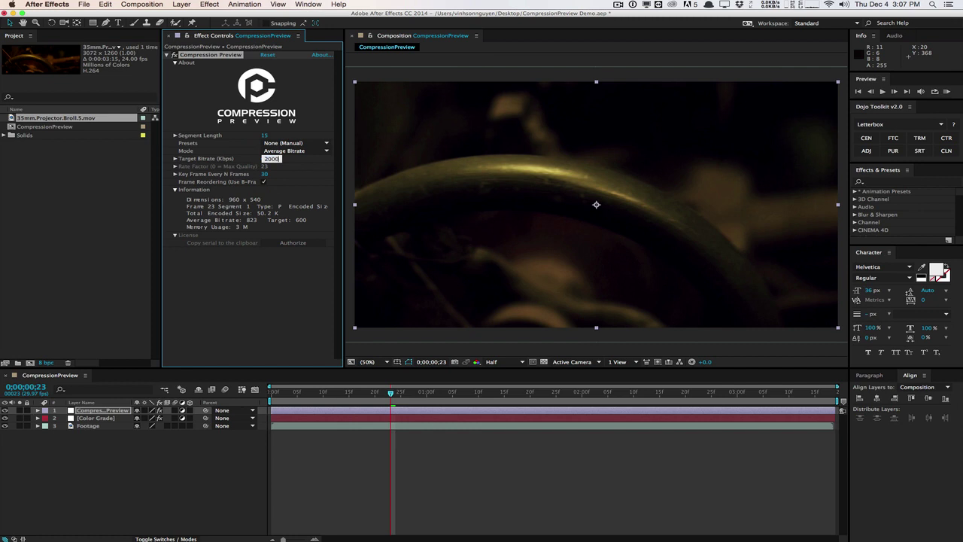
pyautogui.press('Return')
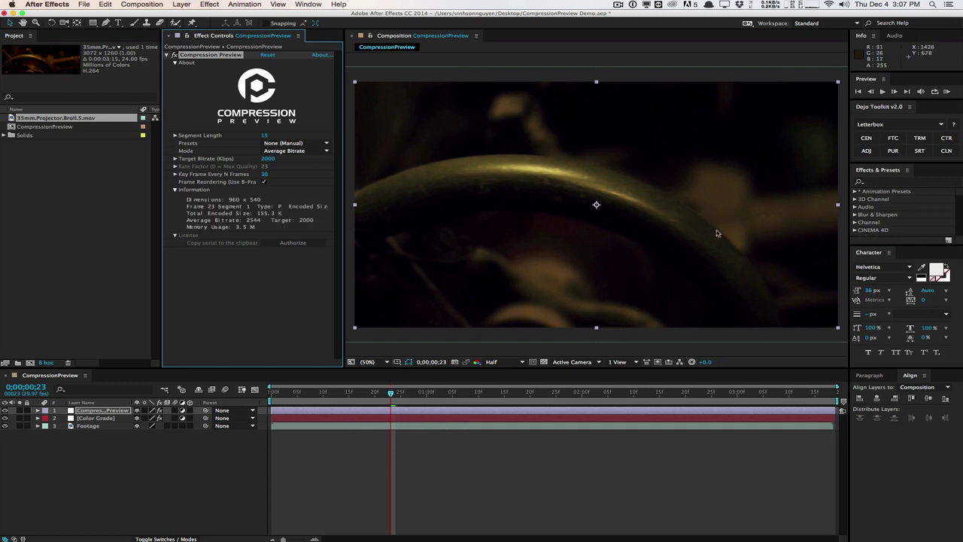
pyautogui.click(273, 158)
pyautogui.write('5000')
pyautogui.press('Return')
pyautogui.click(267, 160)
pyautogui.write('10')
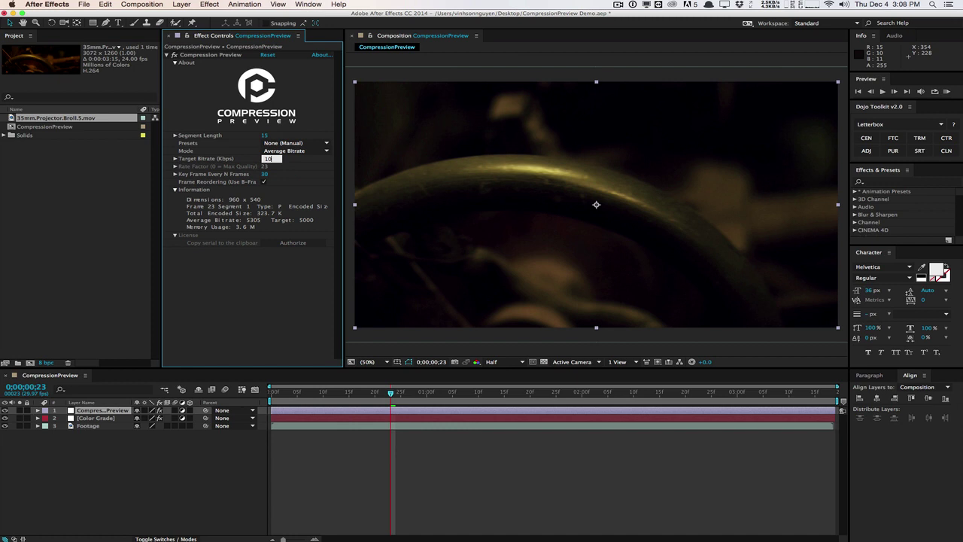
pyautogui.write('000')
pyautogui.press('Return')
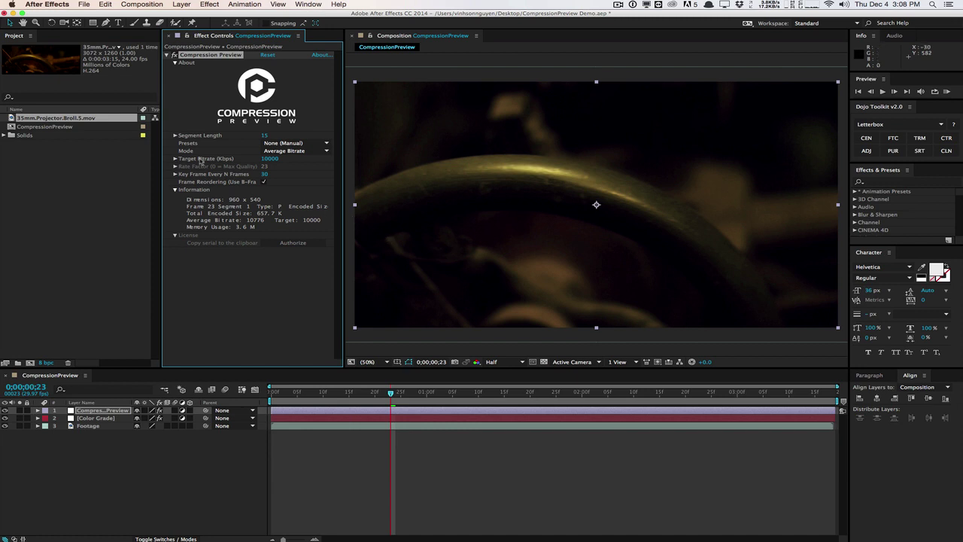
# - Try Constant Rate Factor mode, then switch back to Average Bitrate
pyautogui.click(286, 153)
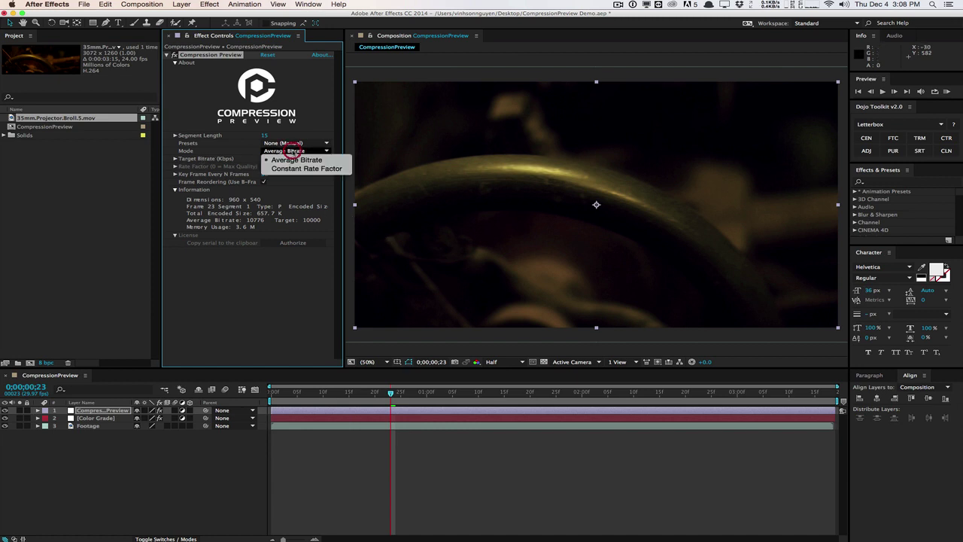
pyautogui.click(336, 169)
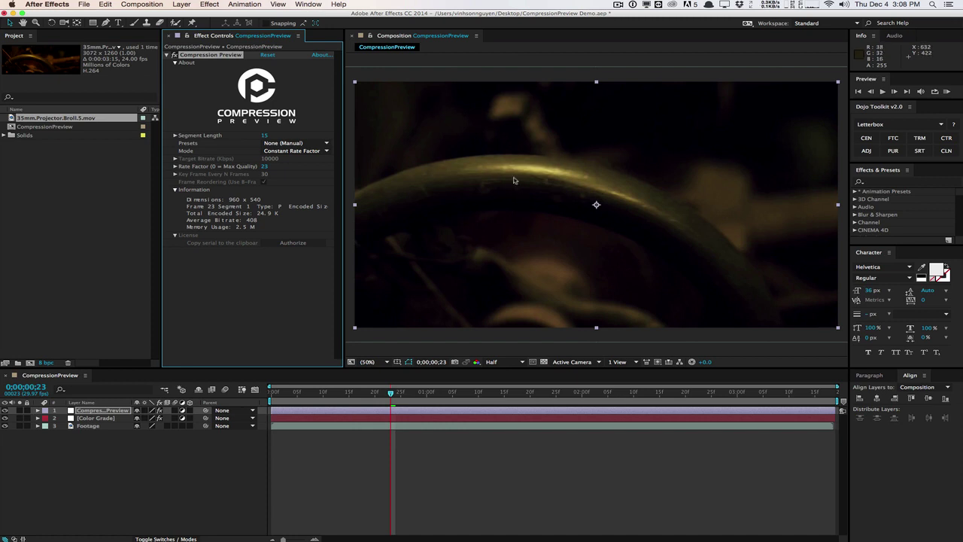
pyautogui.click(295, 151)
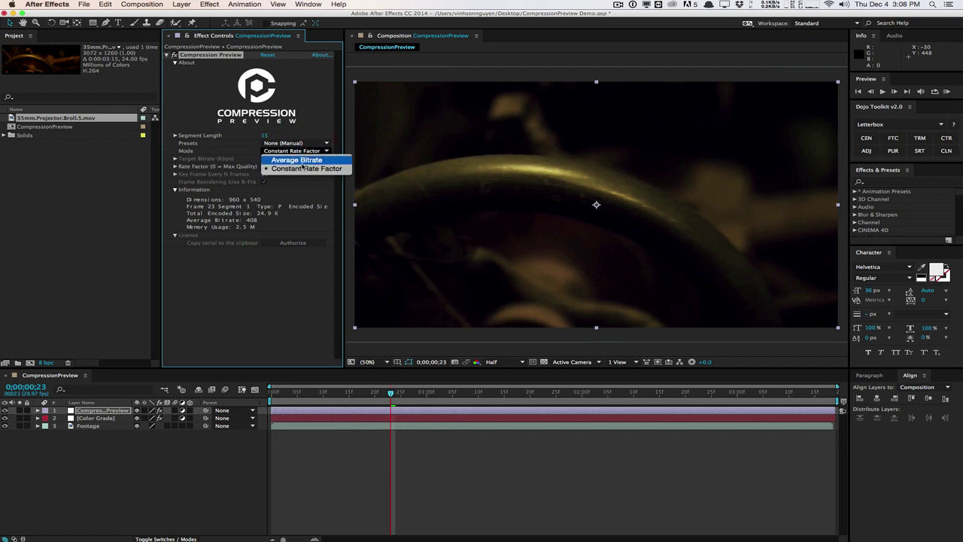
pyautogui.click(301, 160)
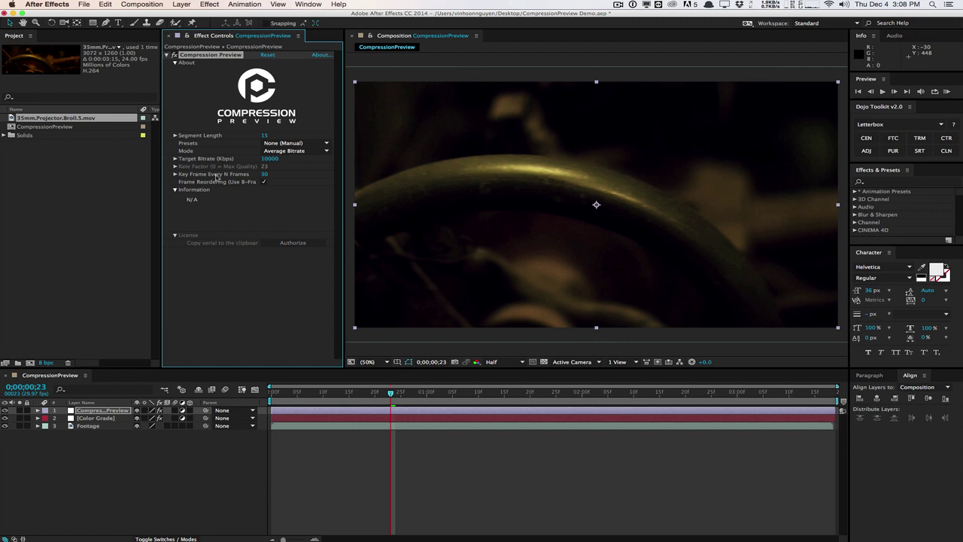
# - Keep the key frame interval at 30 and turn off Frame Reordering (B-frames)
pyautogui.click(265, 174)
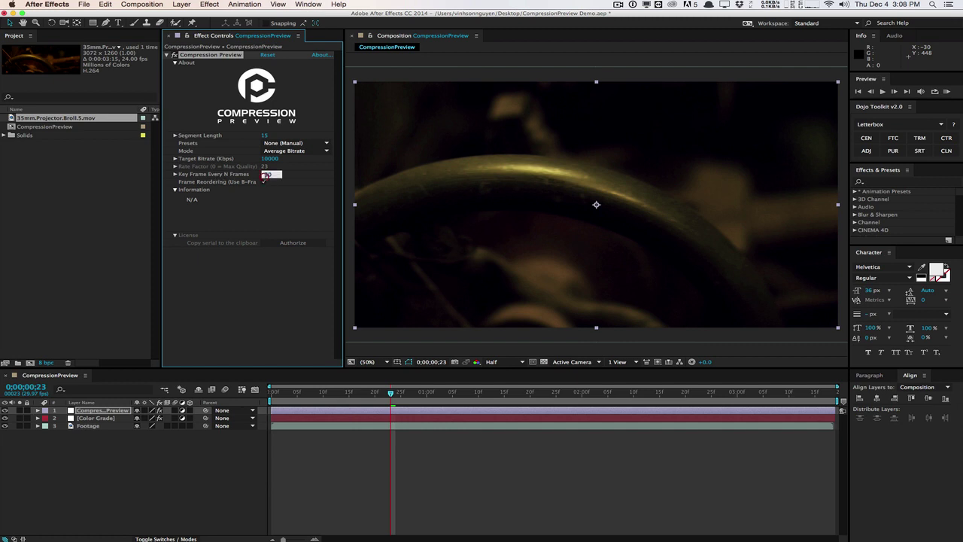
pyautogui.click(314, 178)
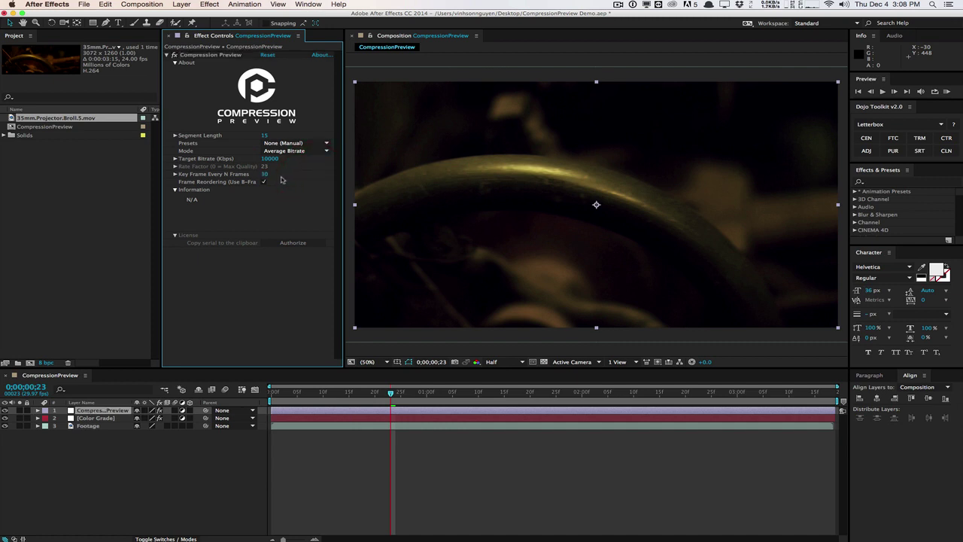
pyautogui.click(263, 182)
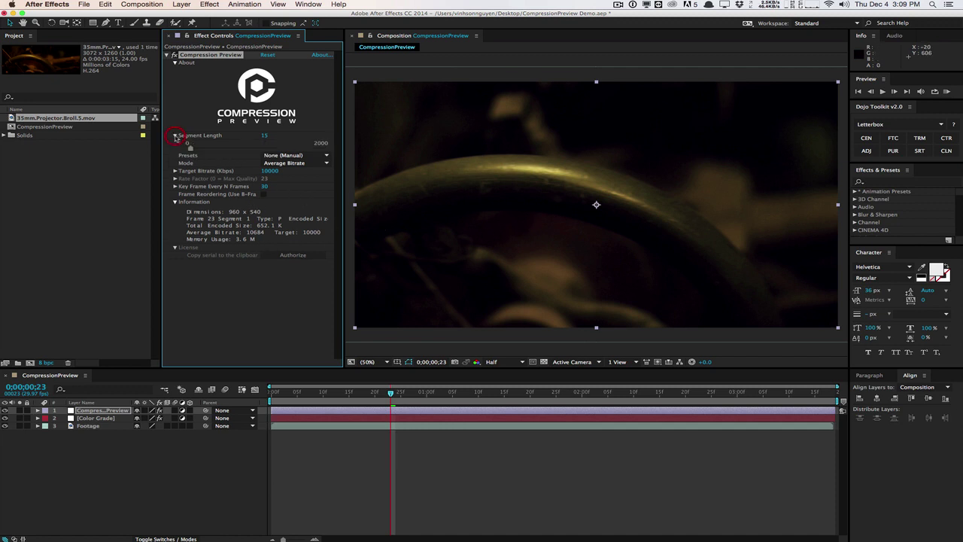
# - Reveal Segment Length in Effect Controls and change it from 15 to 30
pyautogui.click(175, 135)
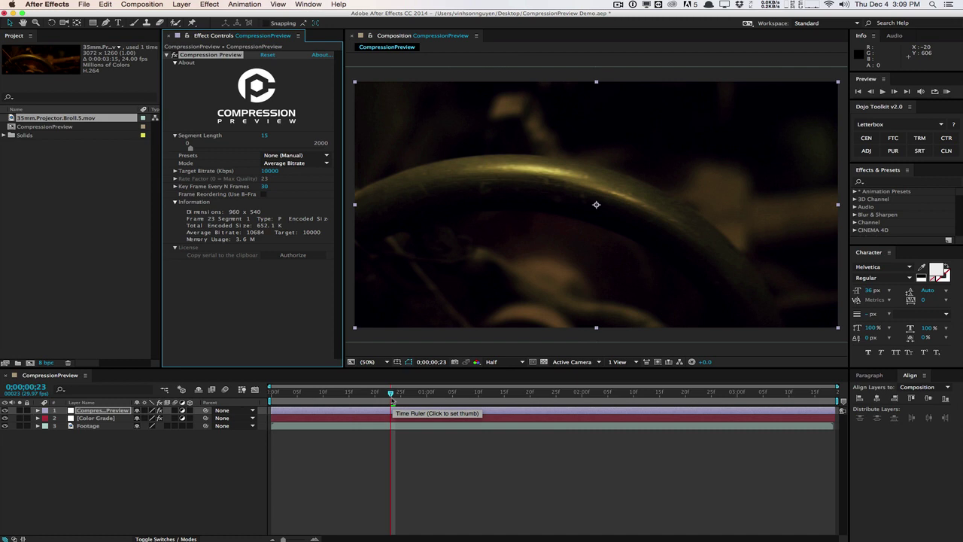
pyautogui.click(267, 136)
pyautogui.write('30')
pyautogui.press('Return')
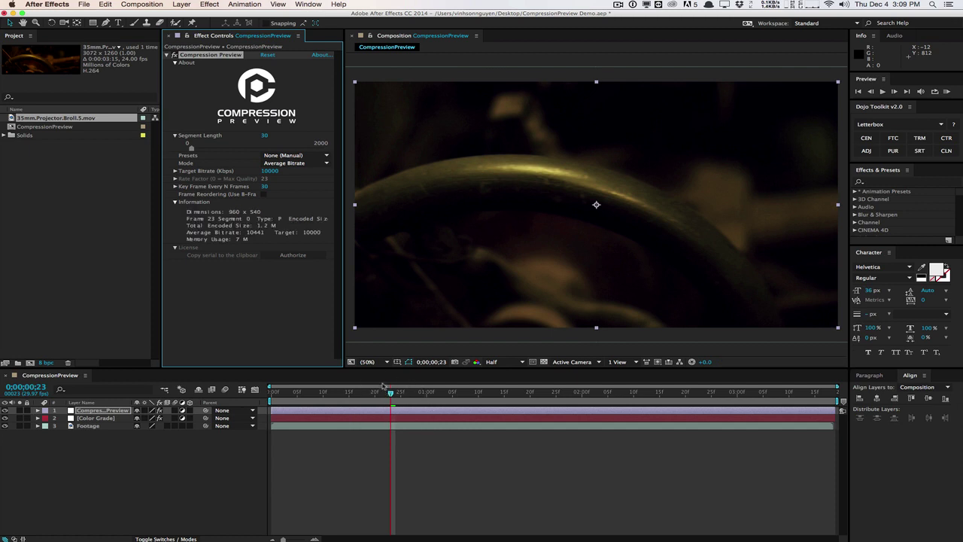
# - Drag the playhead forward to 0;00;03;08 to show the hand close-up
pyautogui.moveTo(391, 393); pyautogui.dragTo(778, 393)
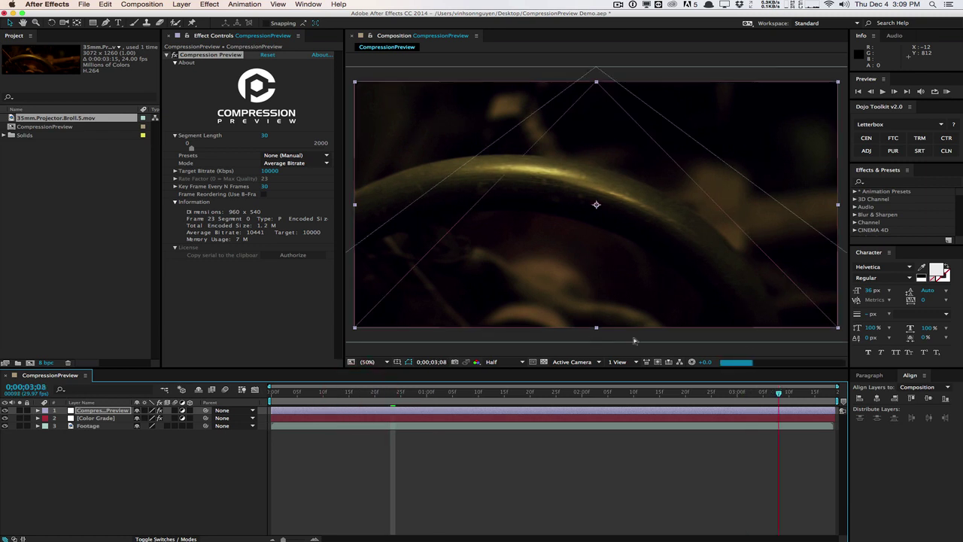